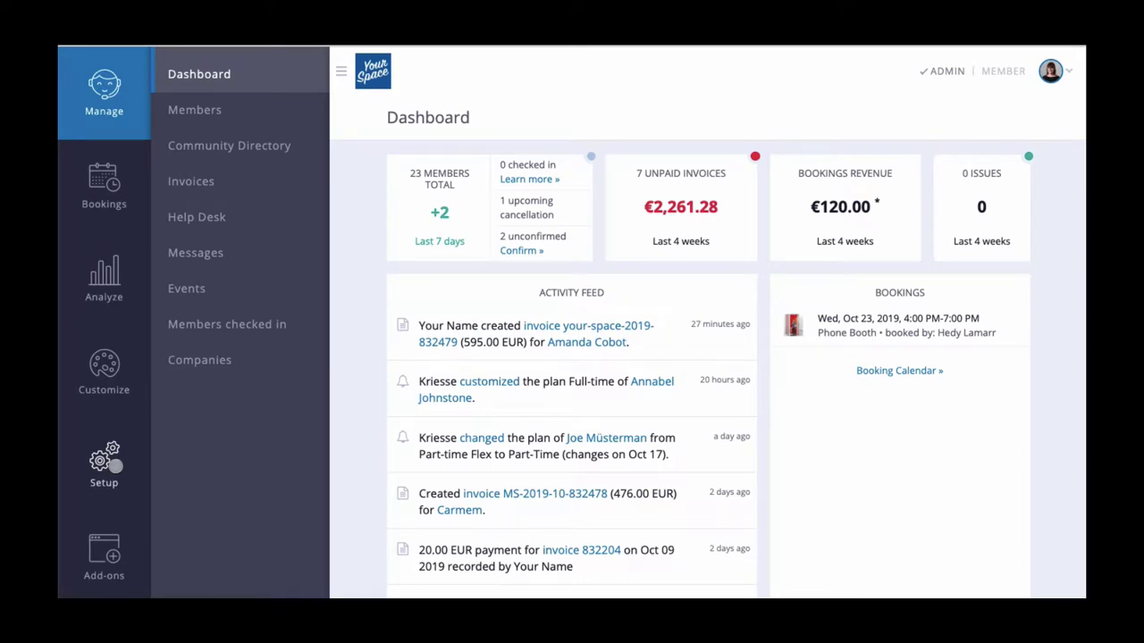
Go to Setup > Invoice Settings and review the Invoice Sender Address section
click(114, 464)
click(214, 180)
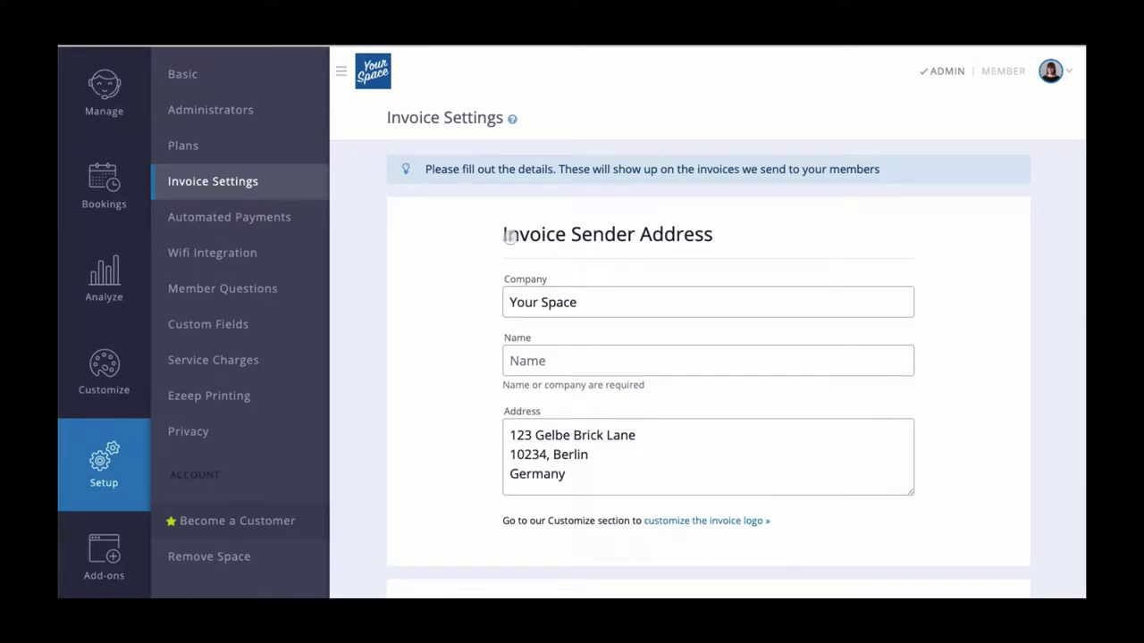
drag(501, 238, 723, 247)
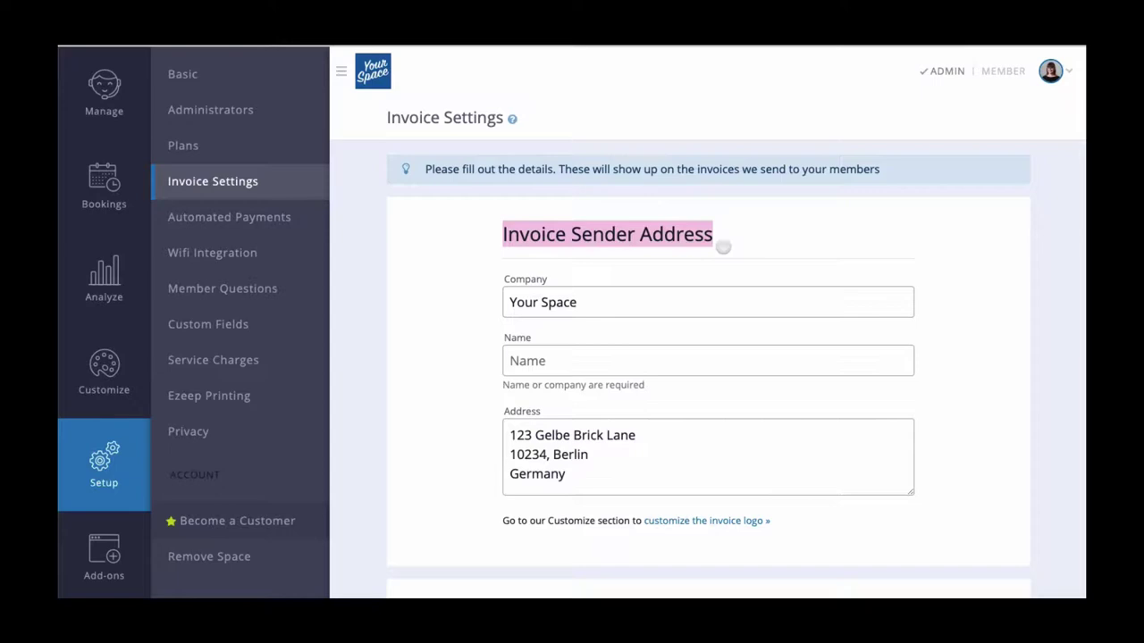
Scroll to Invoice Format and highlight the Invoice Number Format value
scroll(723, 247, down, 4)
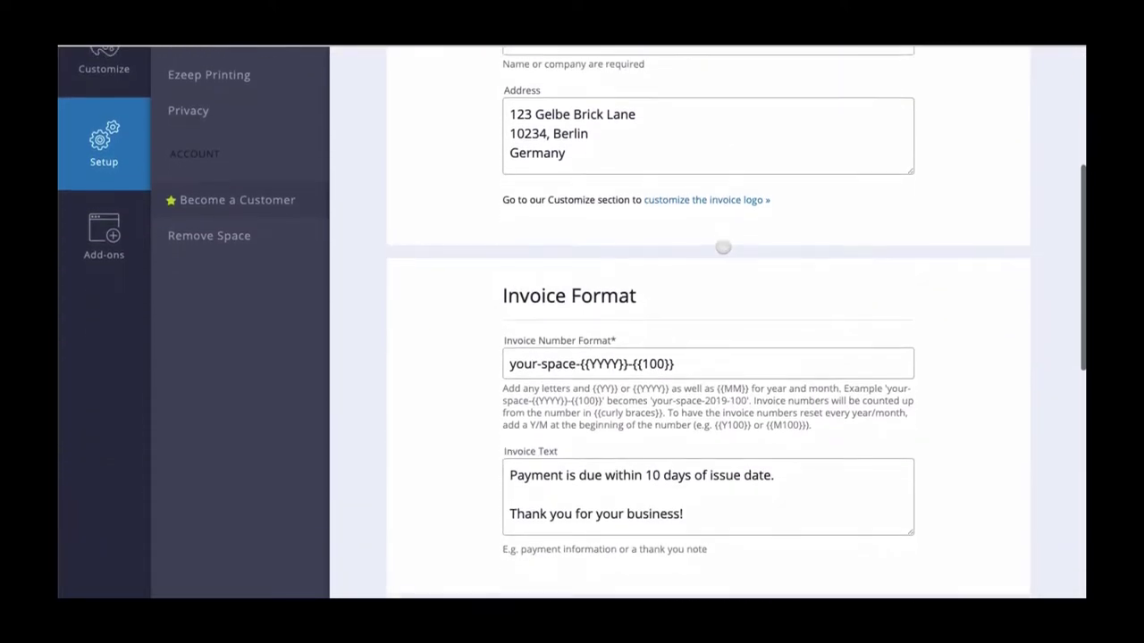
scroll(723, 247, down, 2)
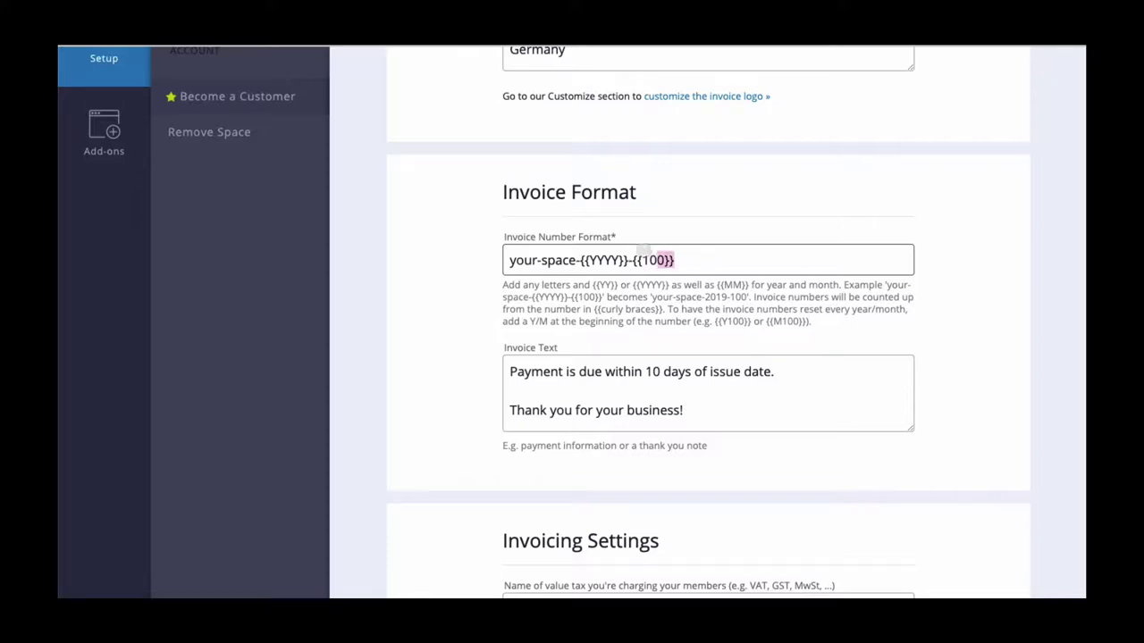
drag(668, 260, 537, 246)
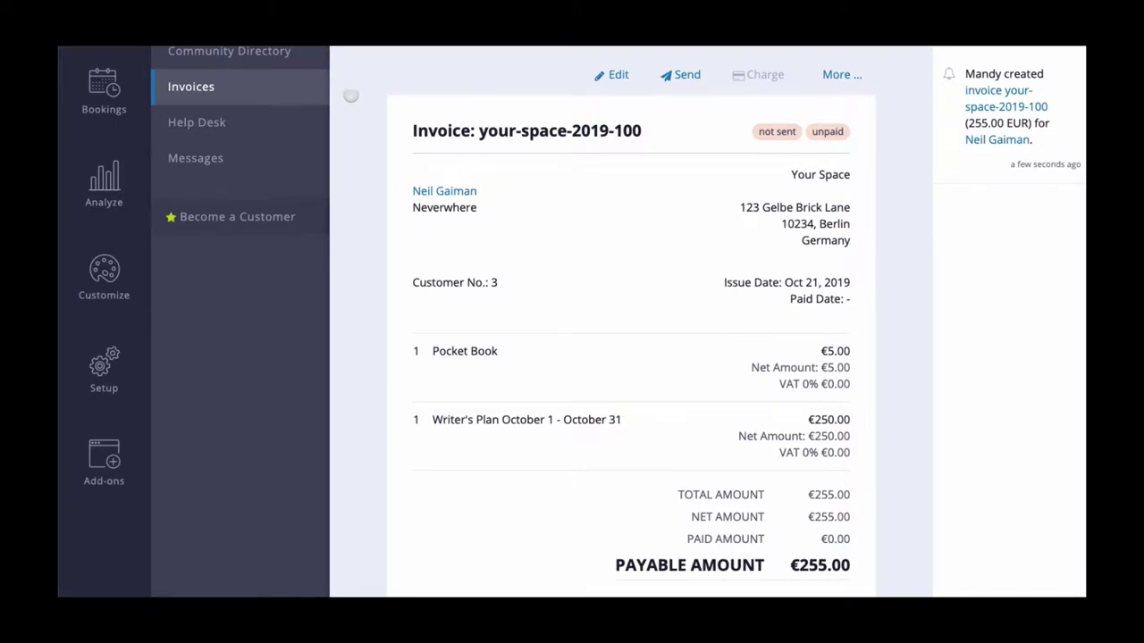
Show invoice your-space-2019-100 as a PDF and scroll through it
click(851, 72)
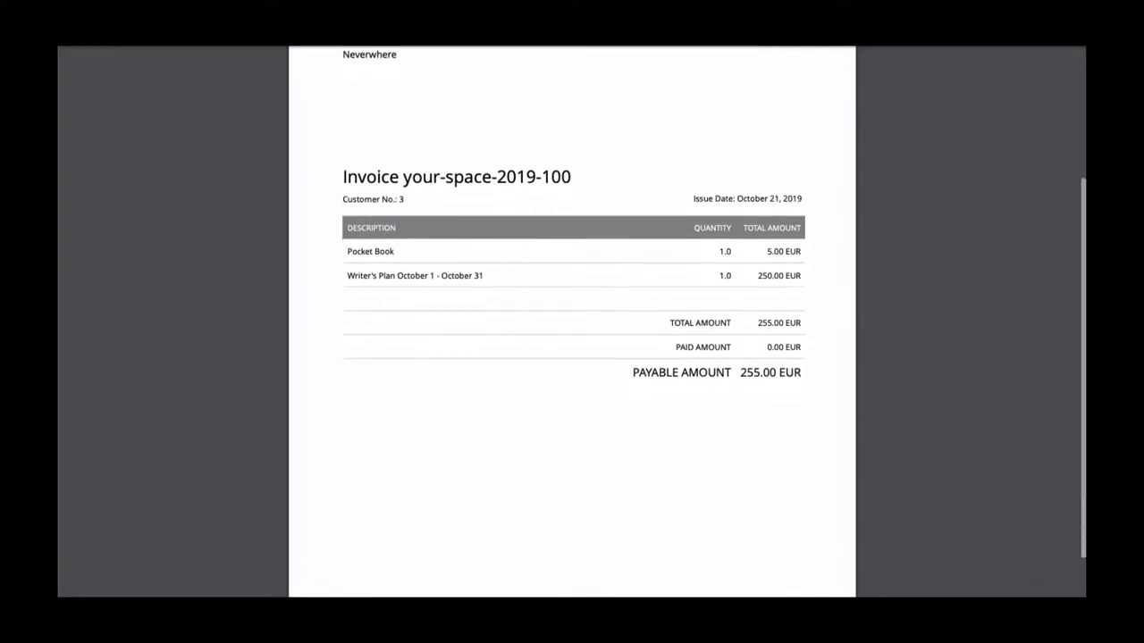
scroll(572, 322, down, 2)
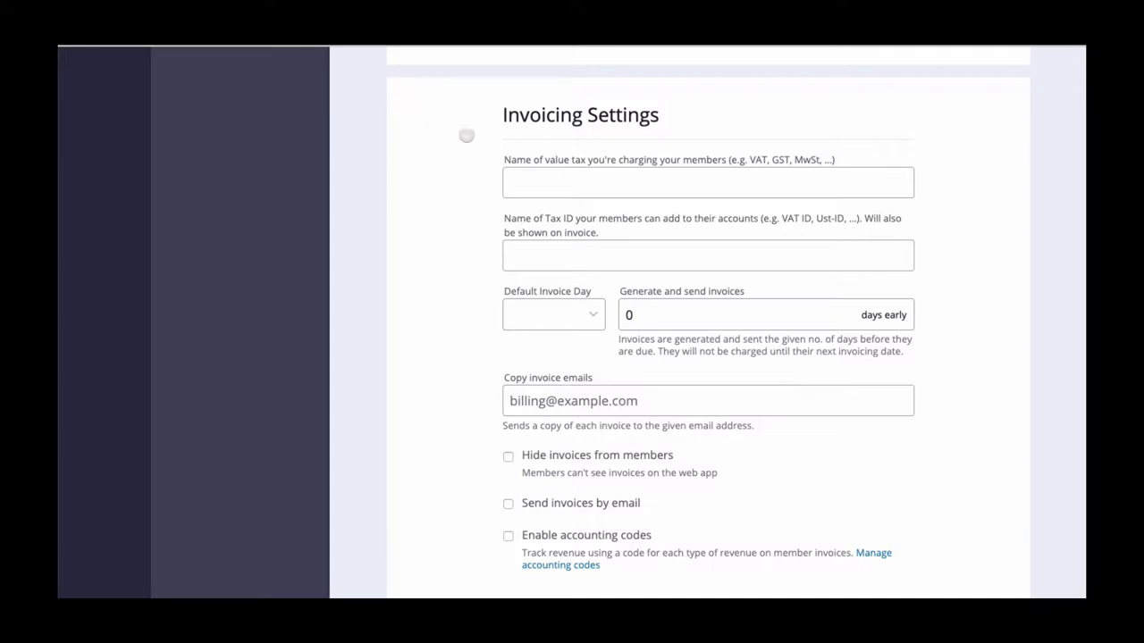
Enter VAT as the name of the value tax charged to members
drag(494, 153, 792, 161)
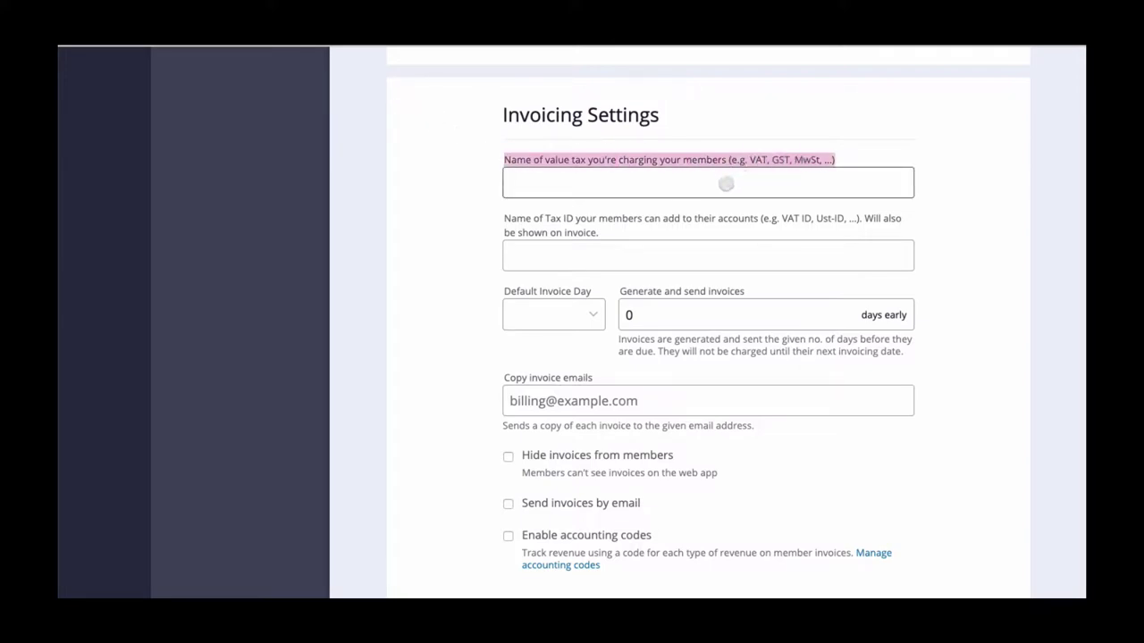
click(726, 183)
text(VAT)
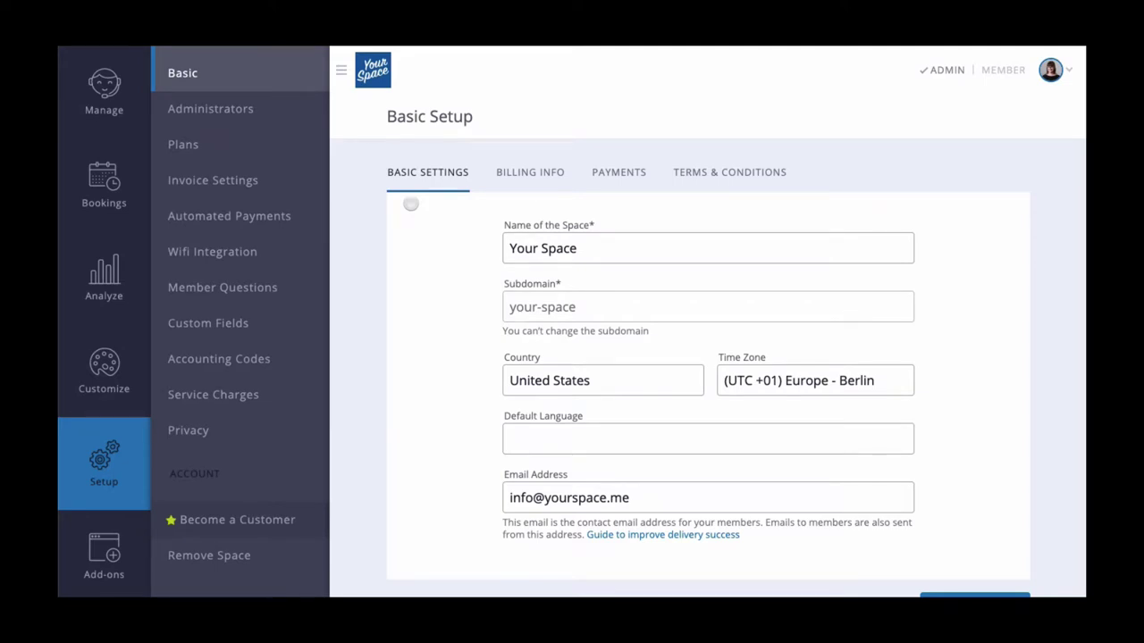
Name the tax ID Ust-ID, then view a member's contact details where it appears
click(621, 172)
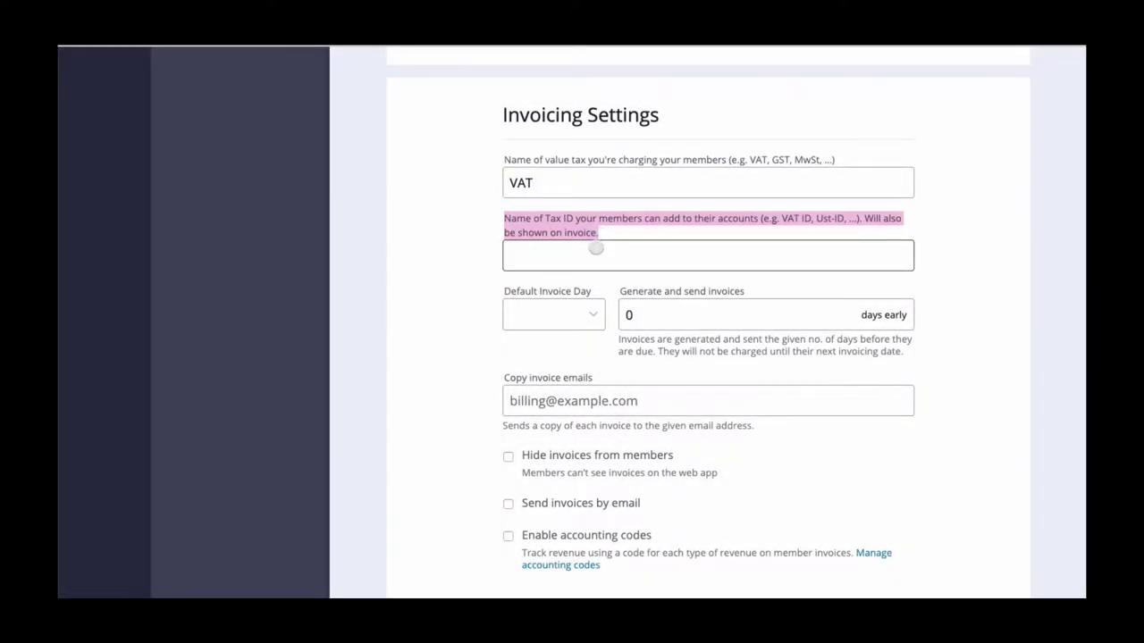
click(596, 250)
text(Ust-ID)
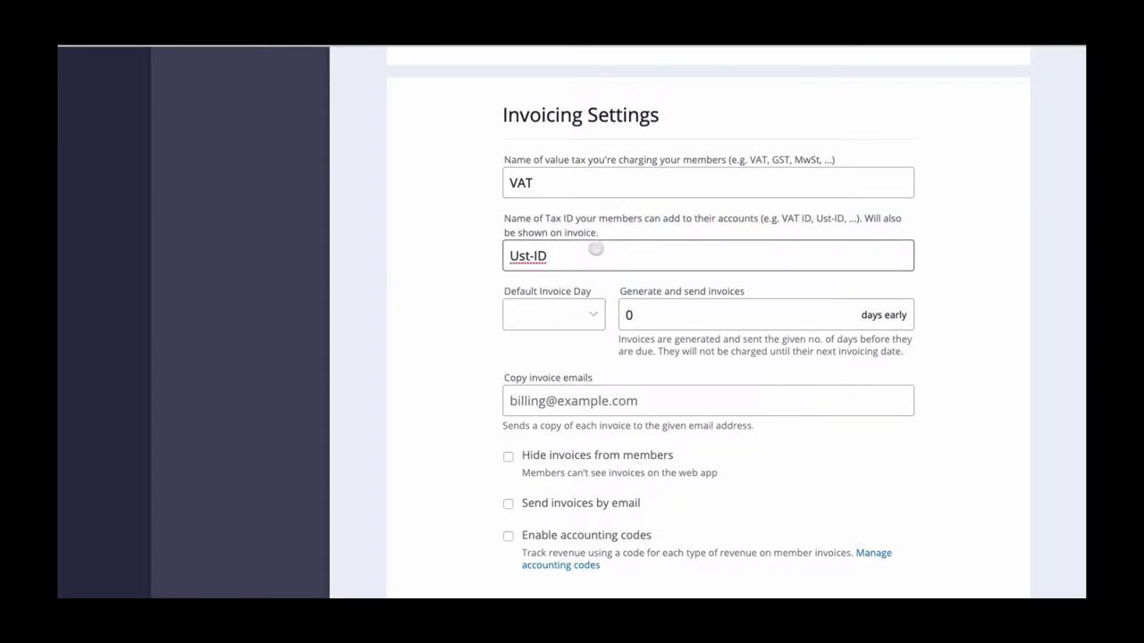
click(478, 266)
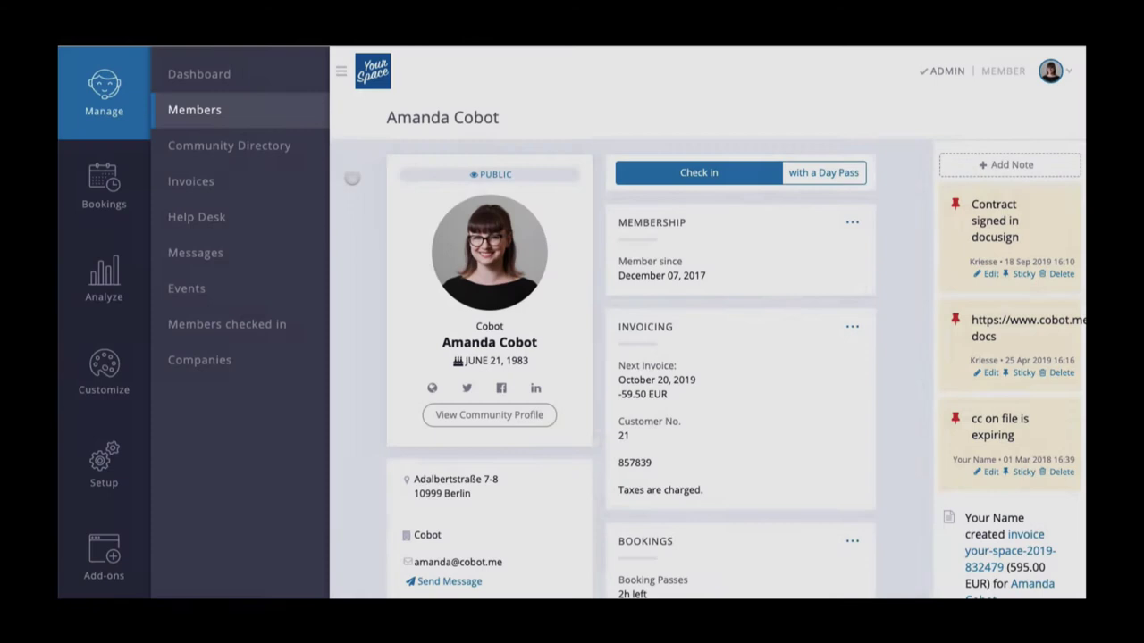
scroll(353, 179, down, 4)
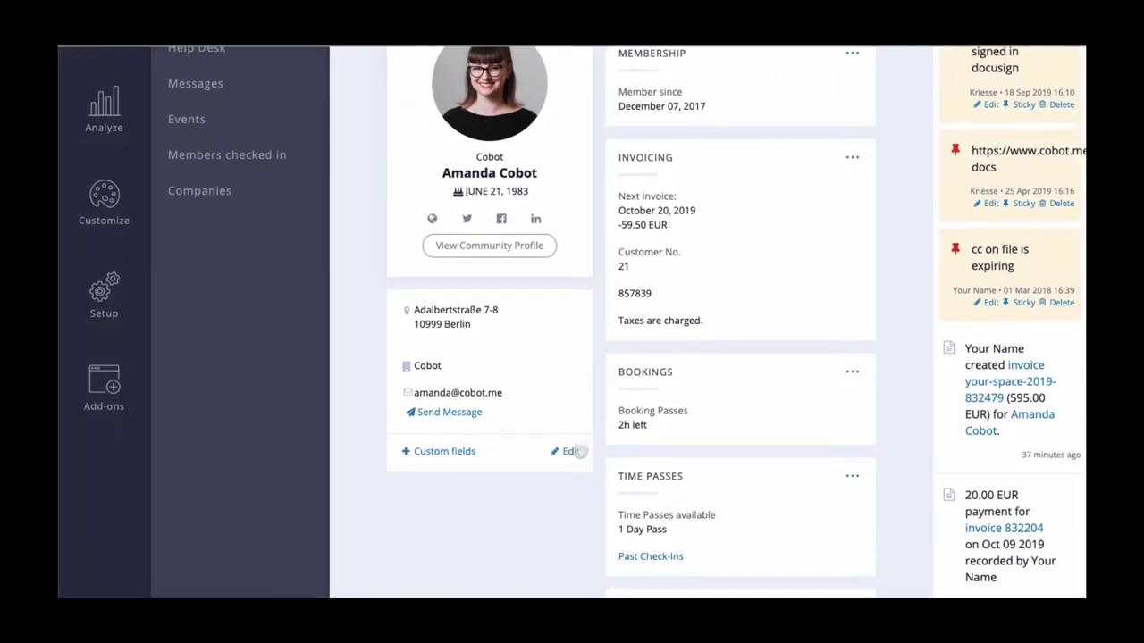
click(570, 451)
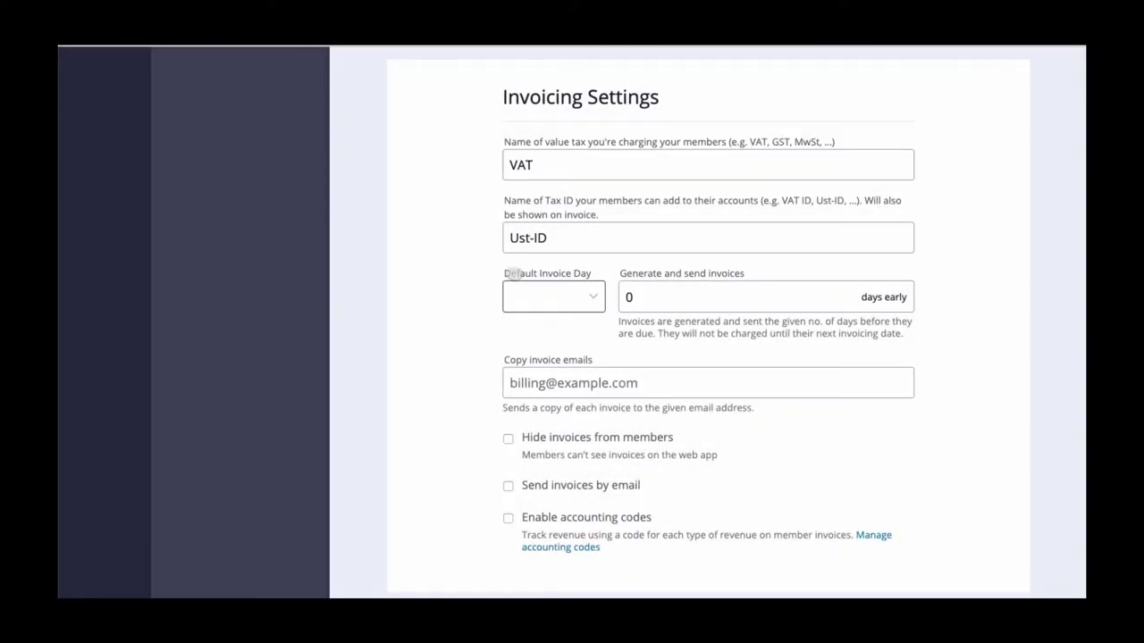
Choose 1 as the Default Invoice Day
drag(504, 273, 597, 292)
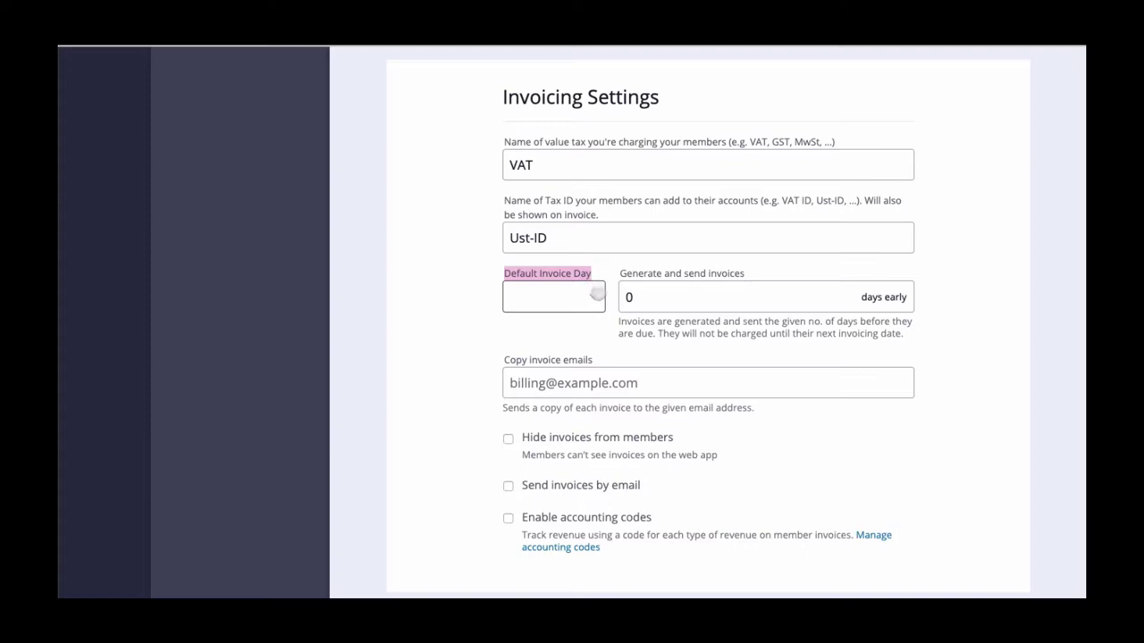
click(596, 293)
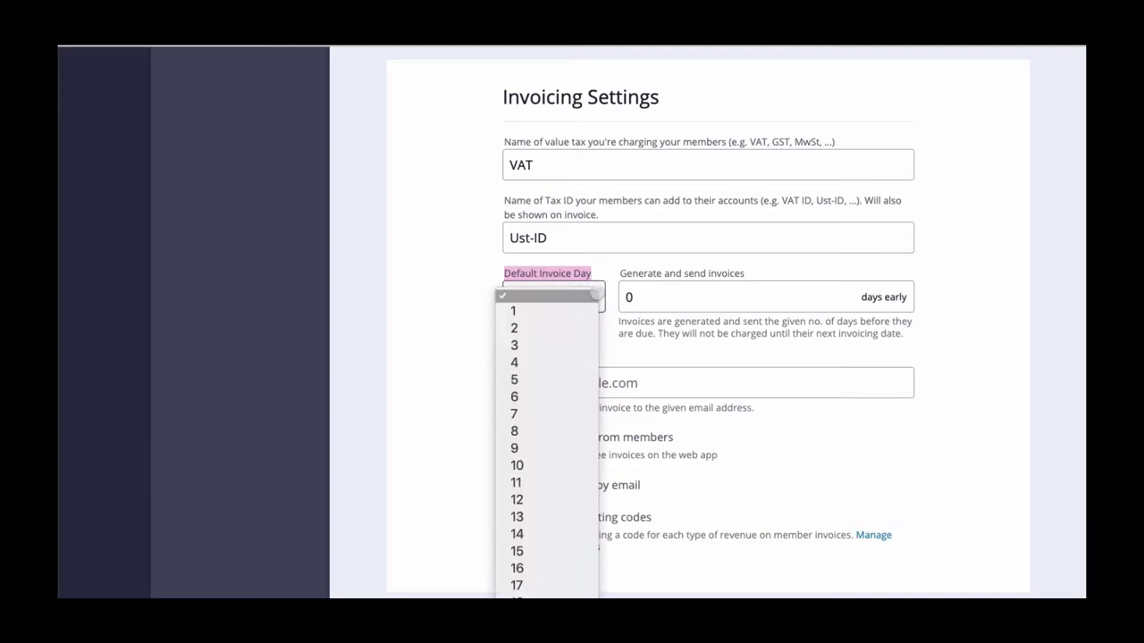
click(582, 306)
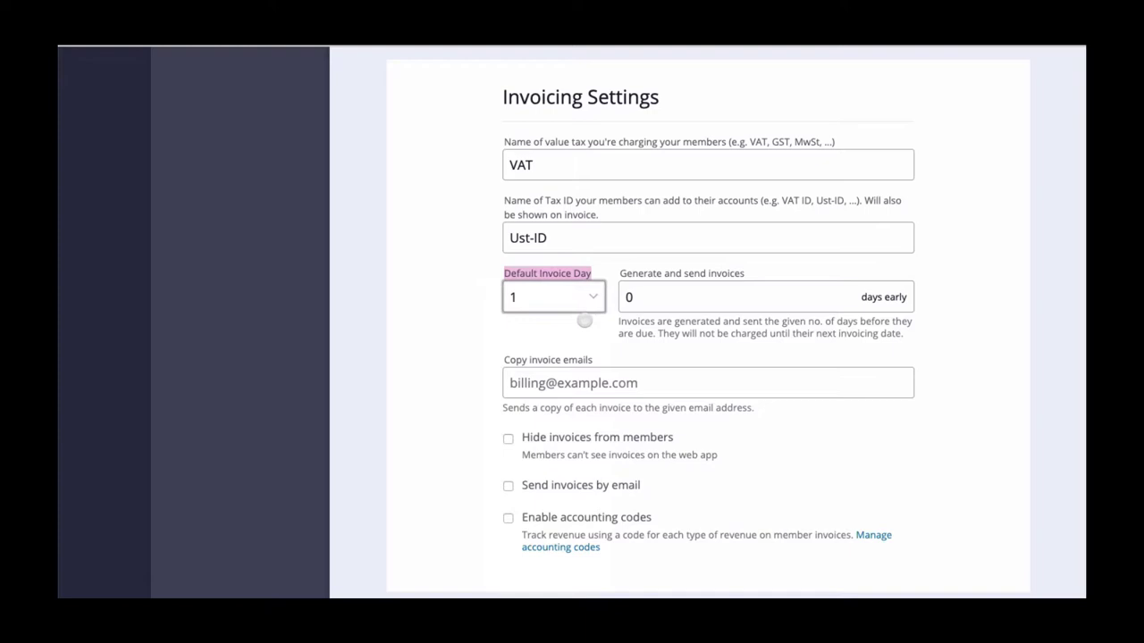
click(584, 320)
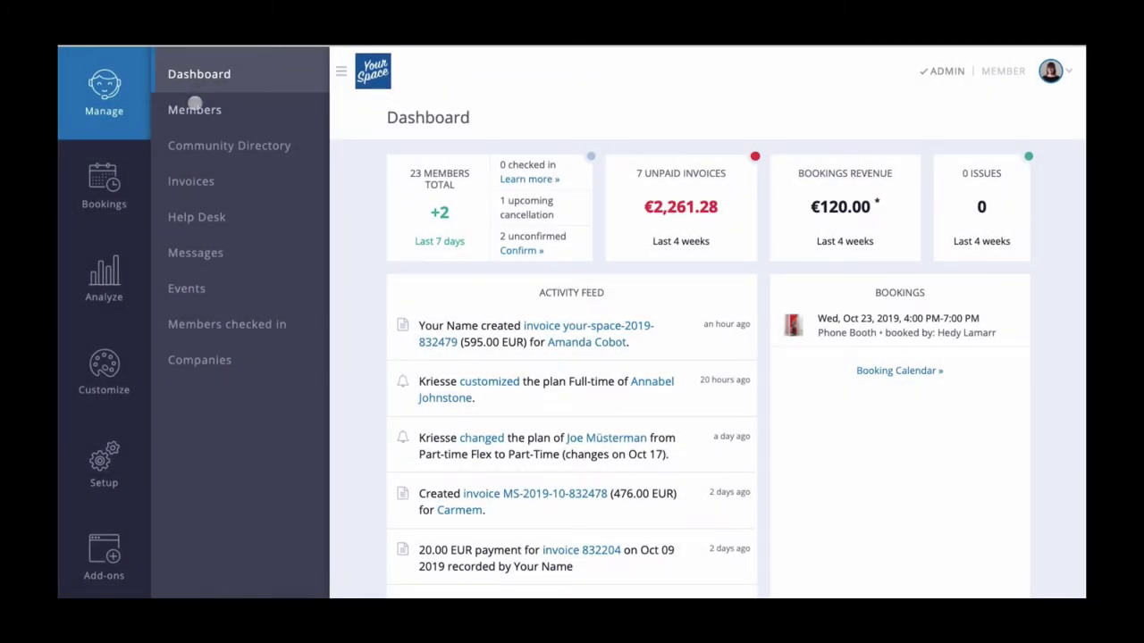
Start a new member, set its start date to 8 October 2019, and review the first-invoice options
click(194, 105)
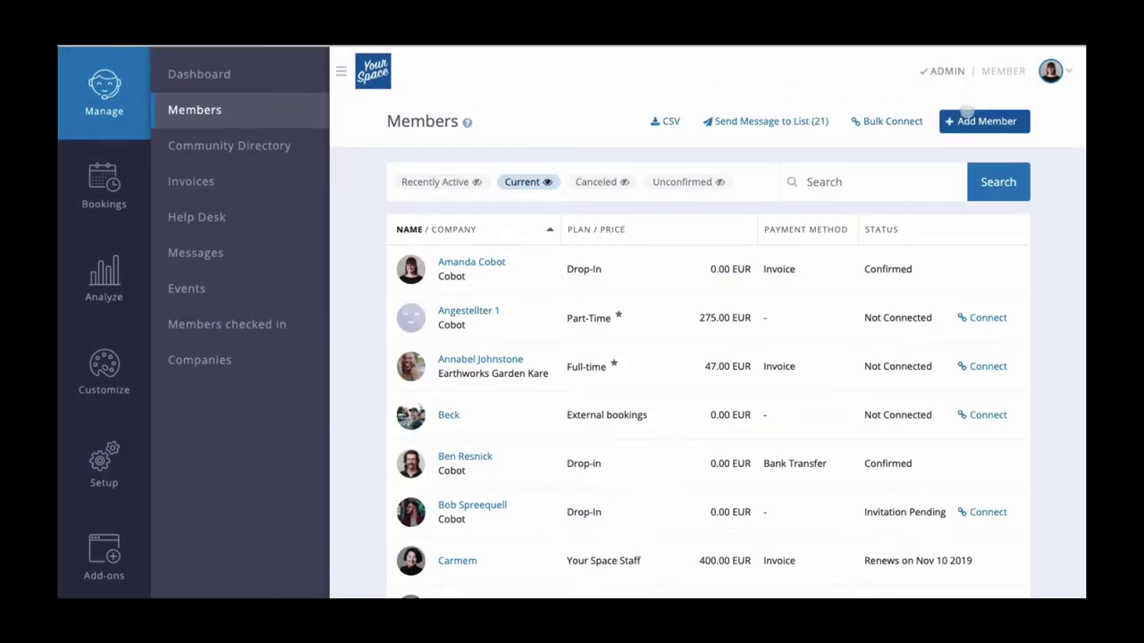
click(967, 116)
scroll(967, 314, down, 5)
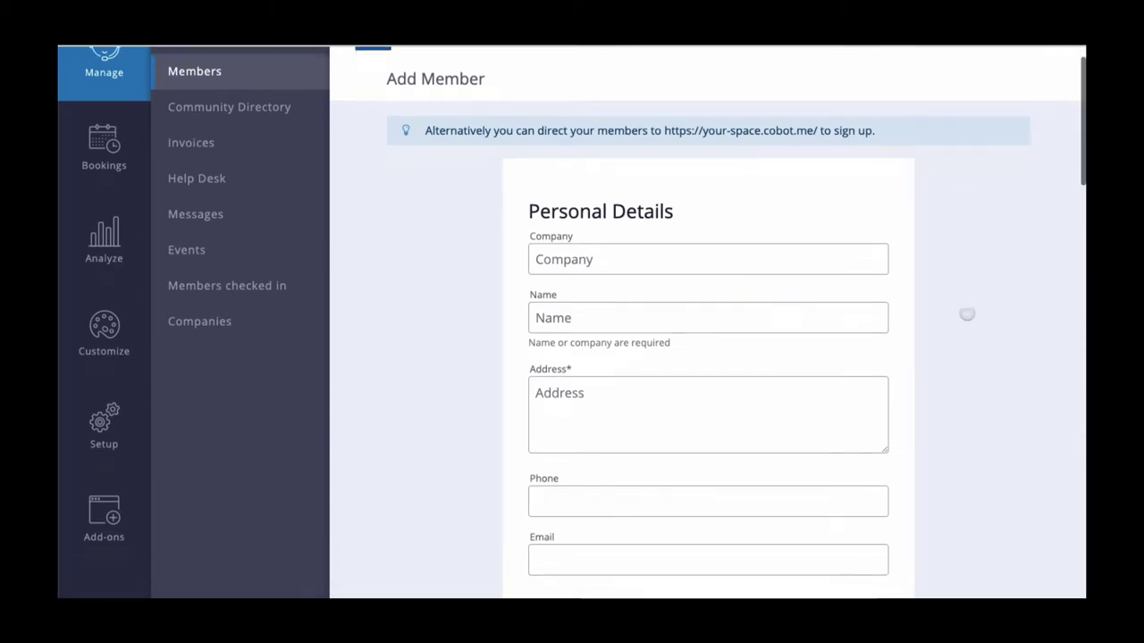
scroll(967, 313, down, 5)
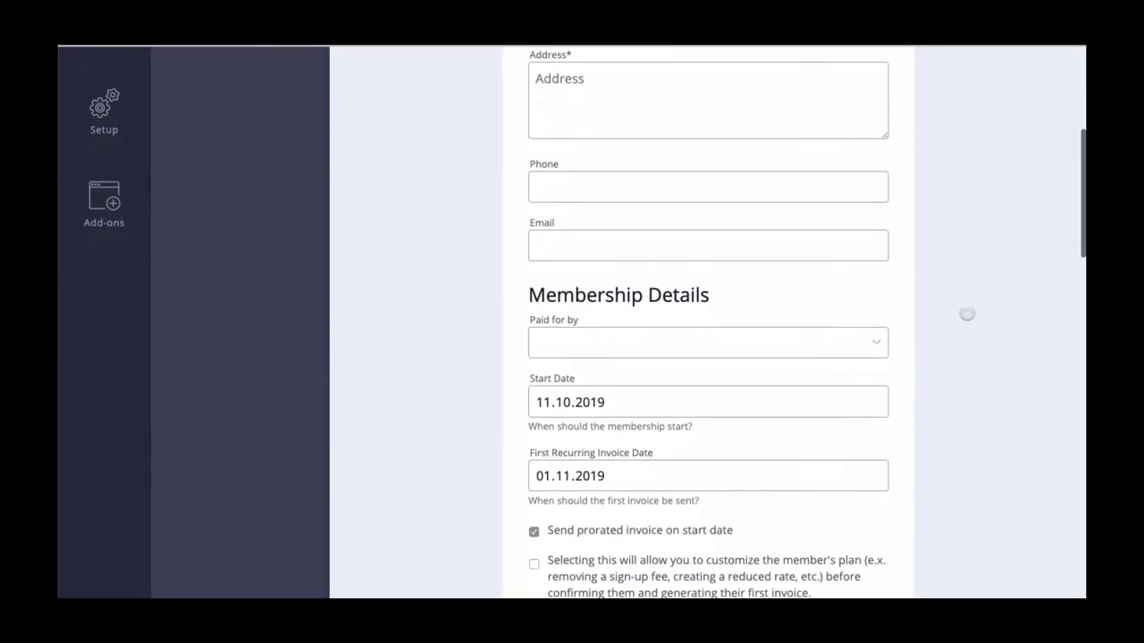
scroll(967, 314, down, 2)
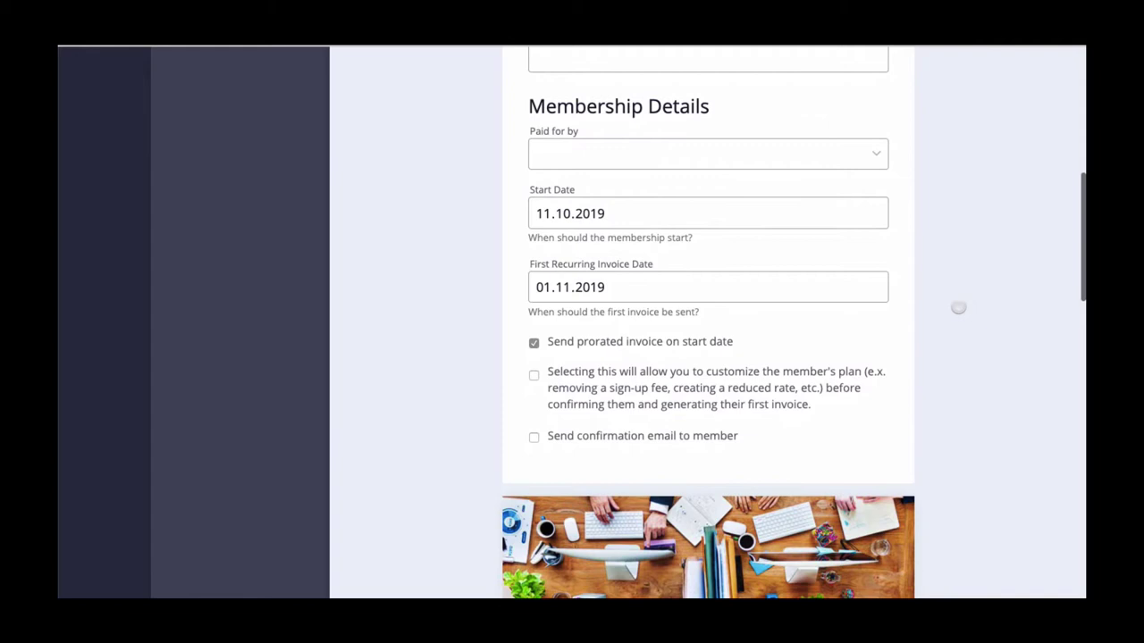
click(873, 213)
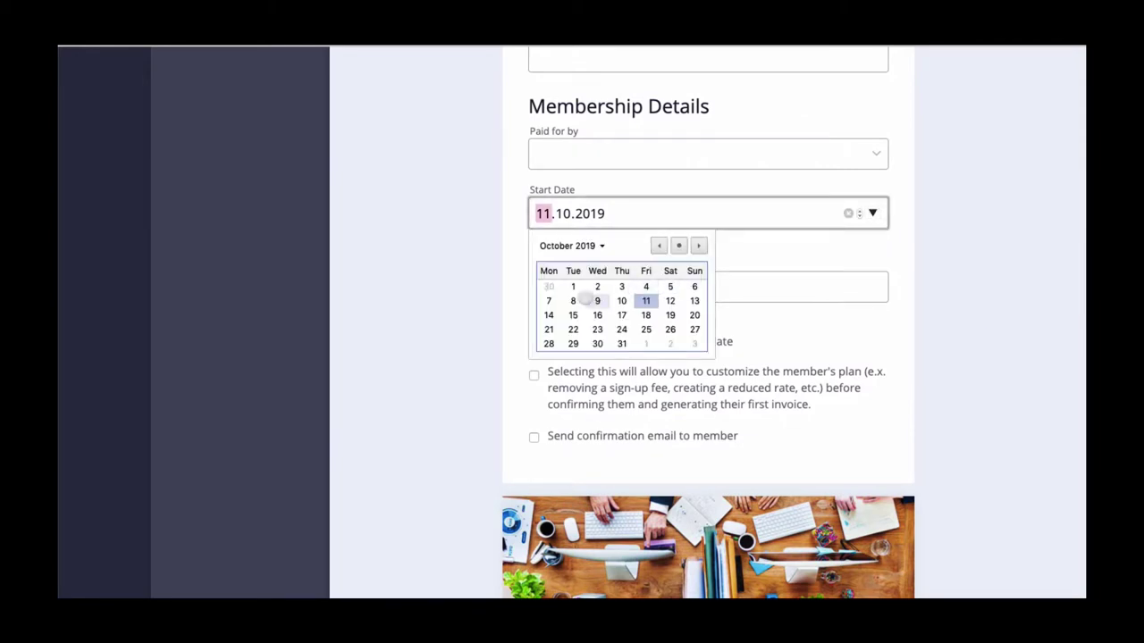
click(573, 300)
drag(519, 280, 668, 257)
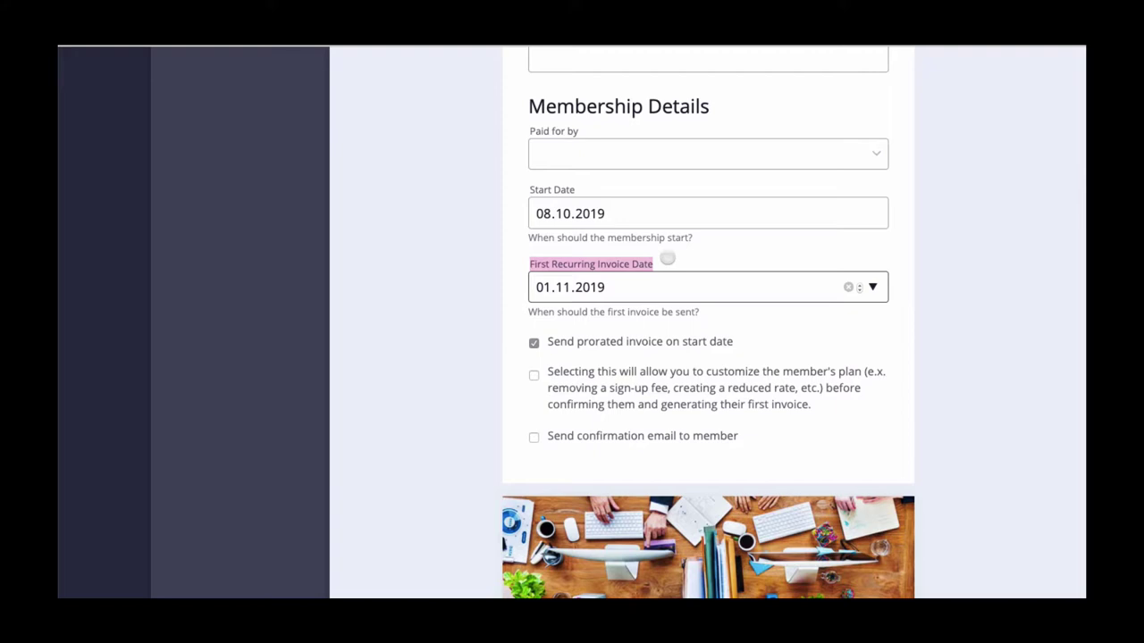
drag(539, 342, 732, 342)
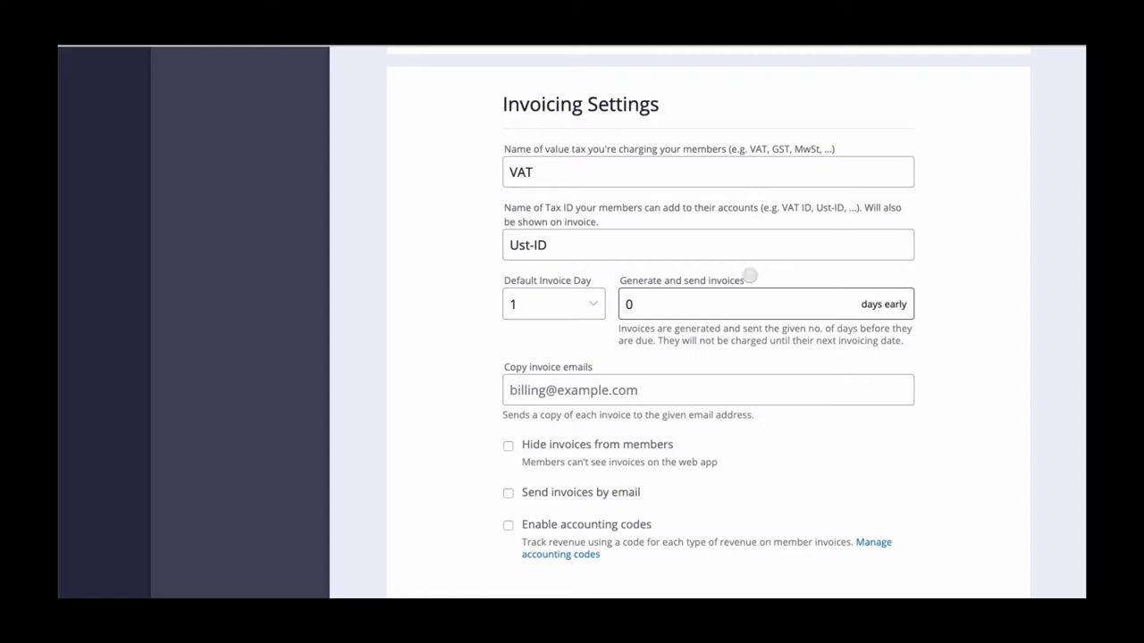
Change 'Generate and send invoices' from 0 to 7 days early
drag(756, 277, 619, 282)
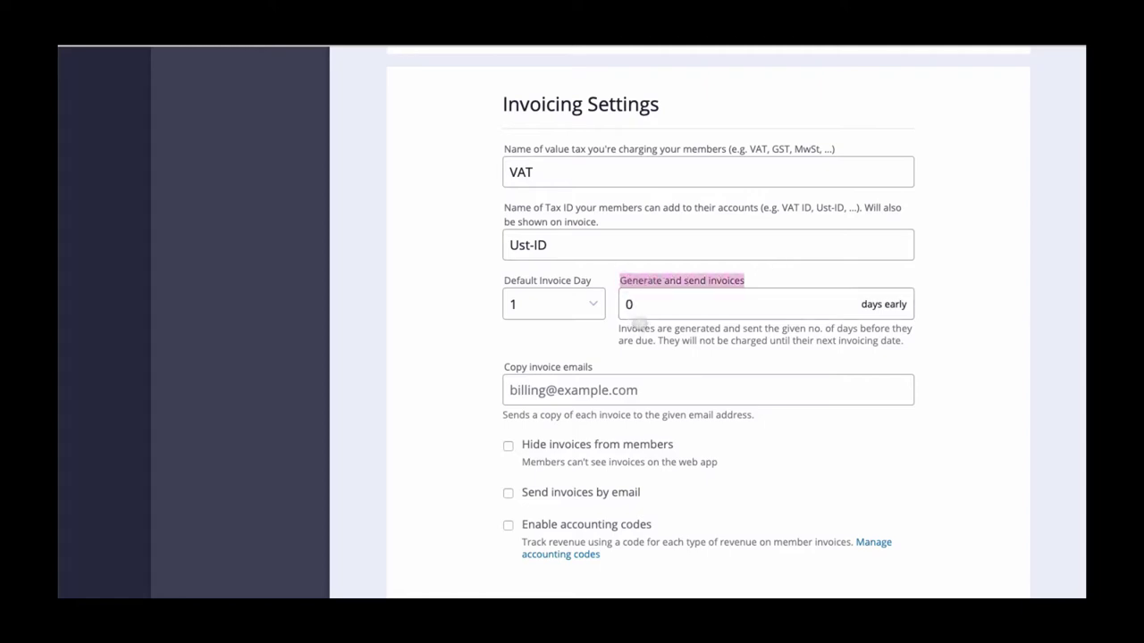
click(649, 303)
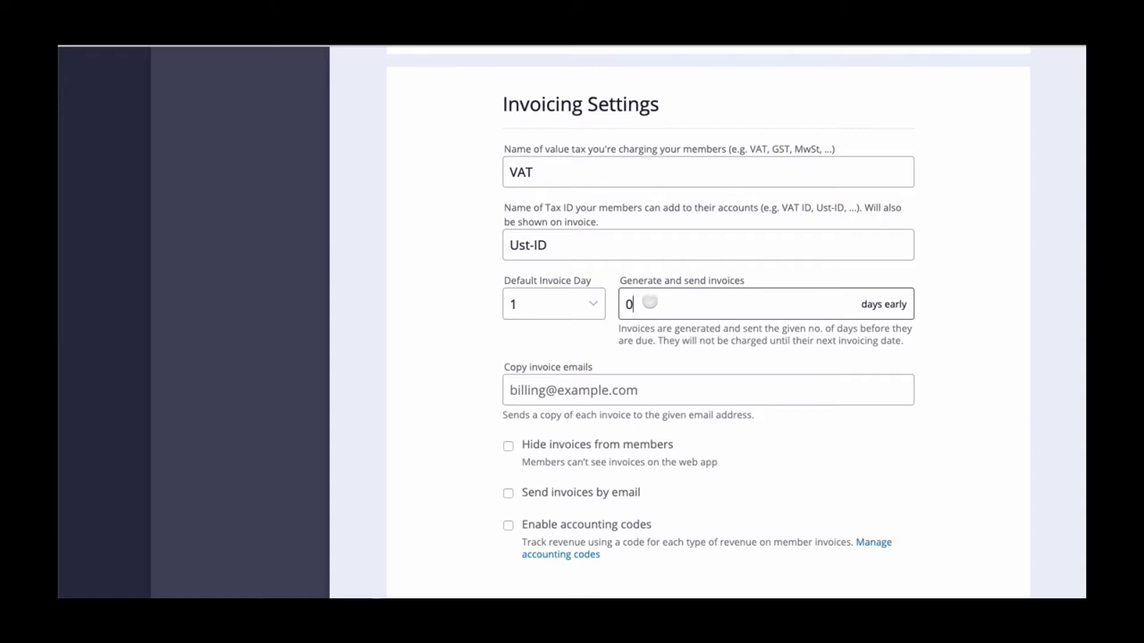
key(BackSpace)
text(7)
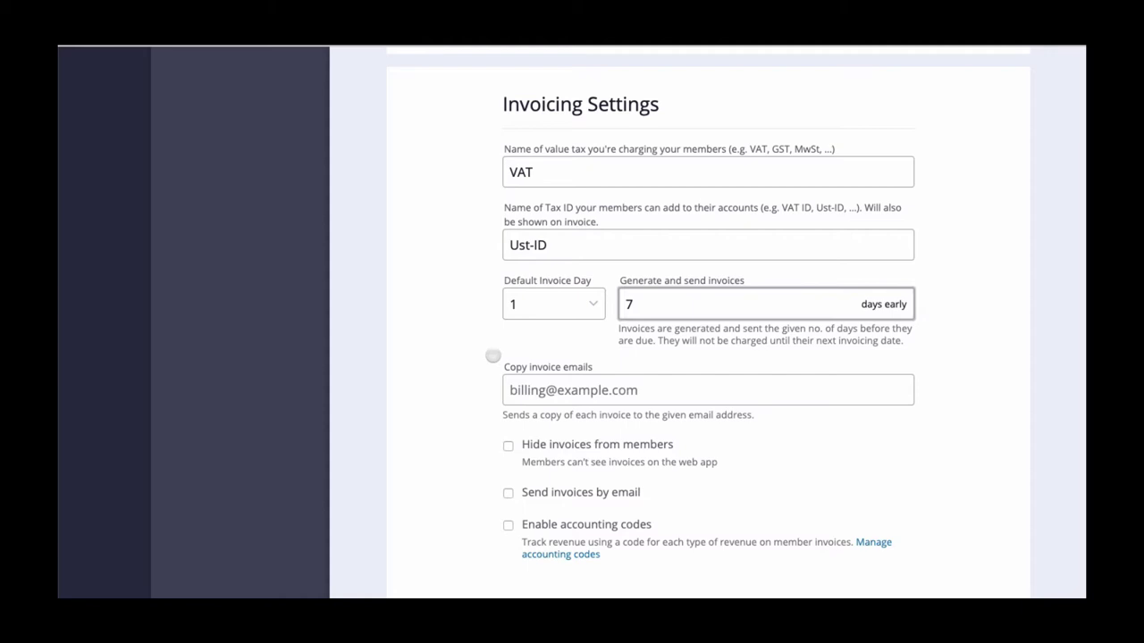
Enter the accounting e-mail address in Copy invoice emails
drag(495, 362, 598, 356)
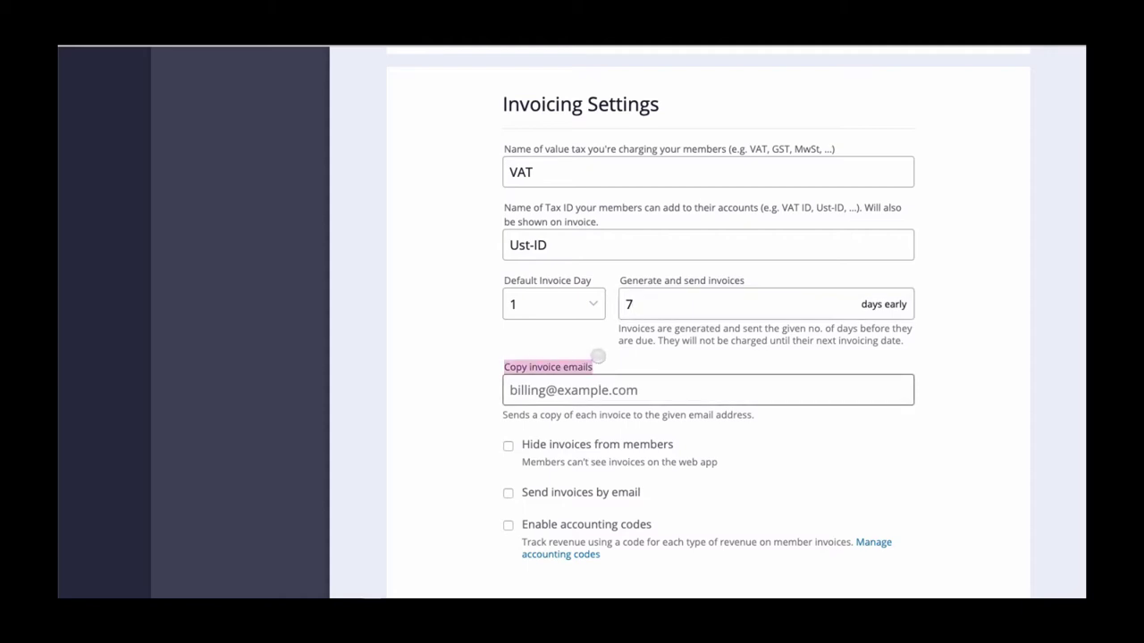
click(602, 357)
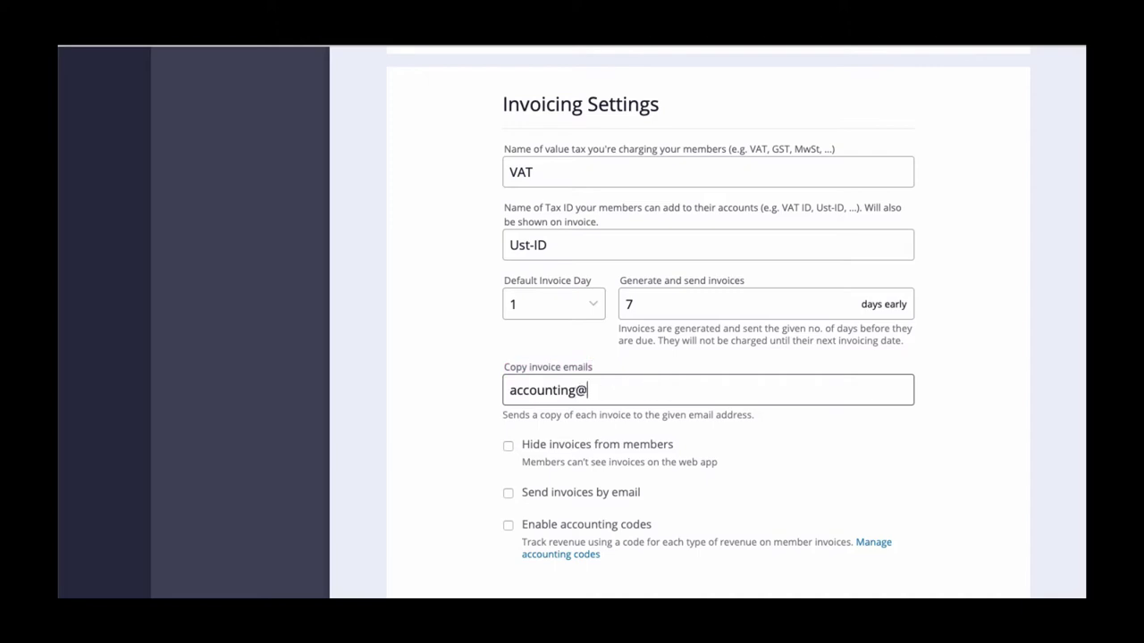
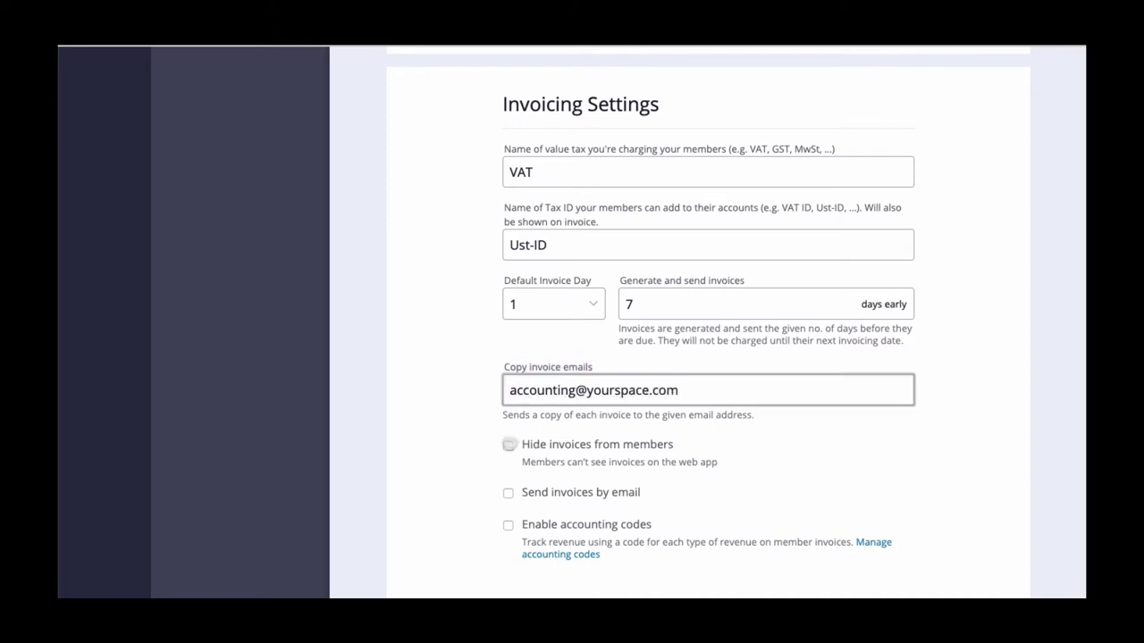
Tick Hide invoices from members, Send invoices by email and Enable accounting codes
click(509, 444)
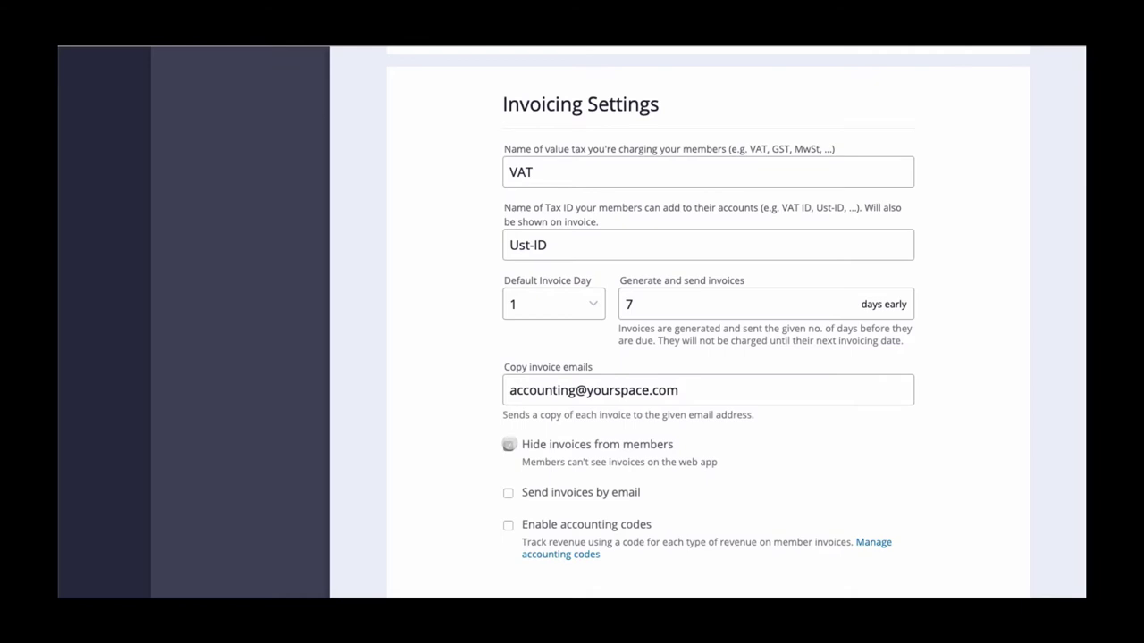
drag(523, 462, 727, 462)
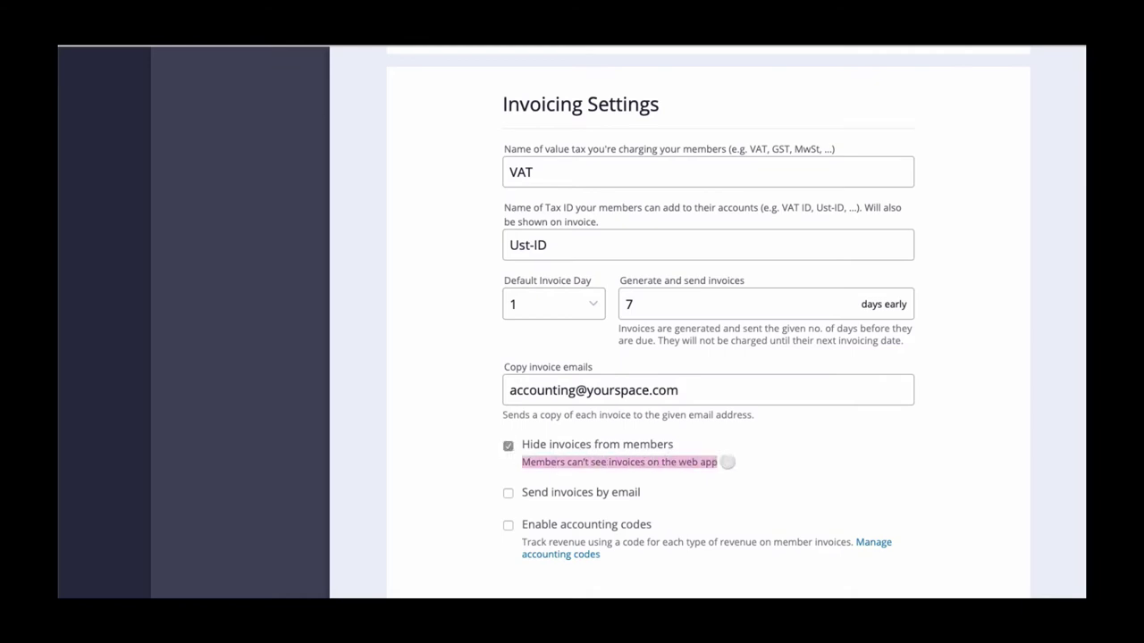
click(723, 492)
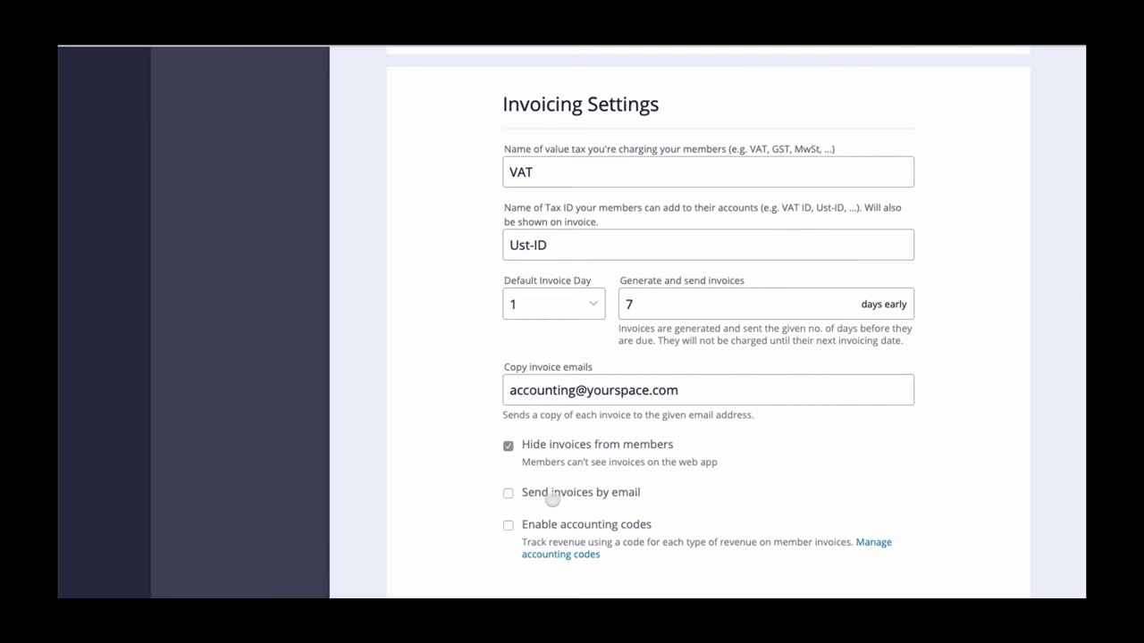
click(507, 492)
click(507, 524)
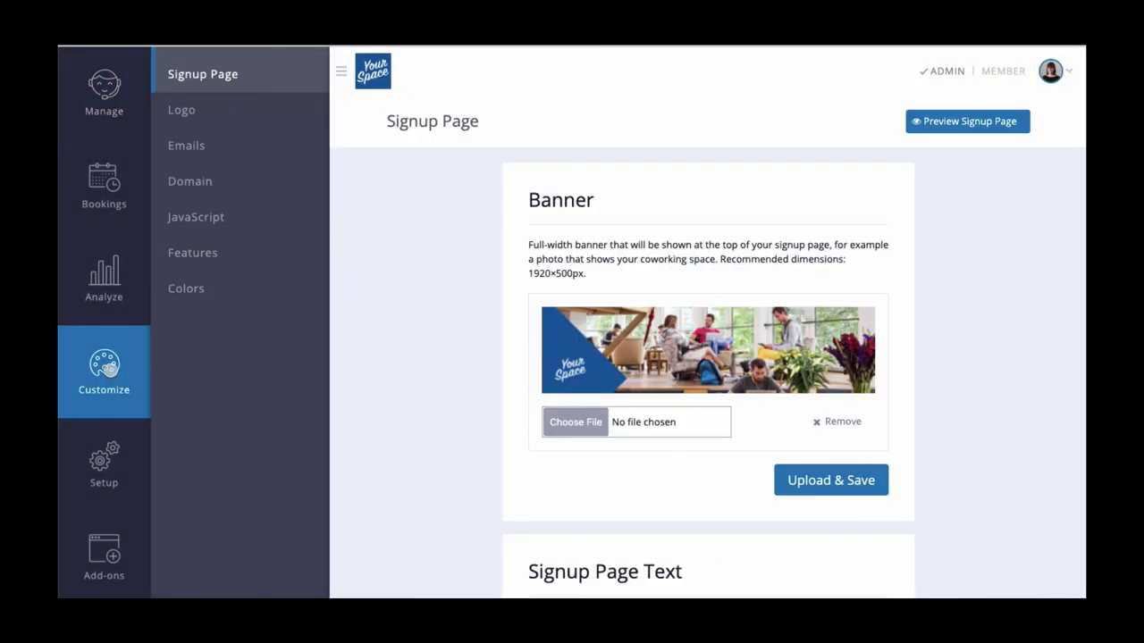
Activate 'Invoices must be charged manually' under Customize > Features > Payments
click(193, 243)
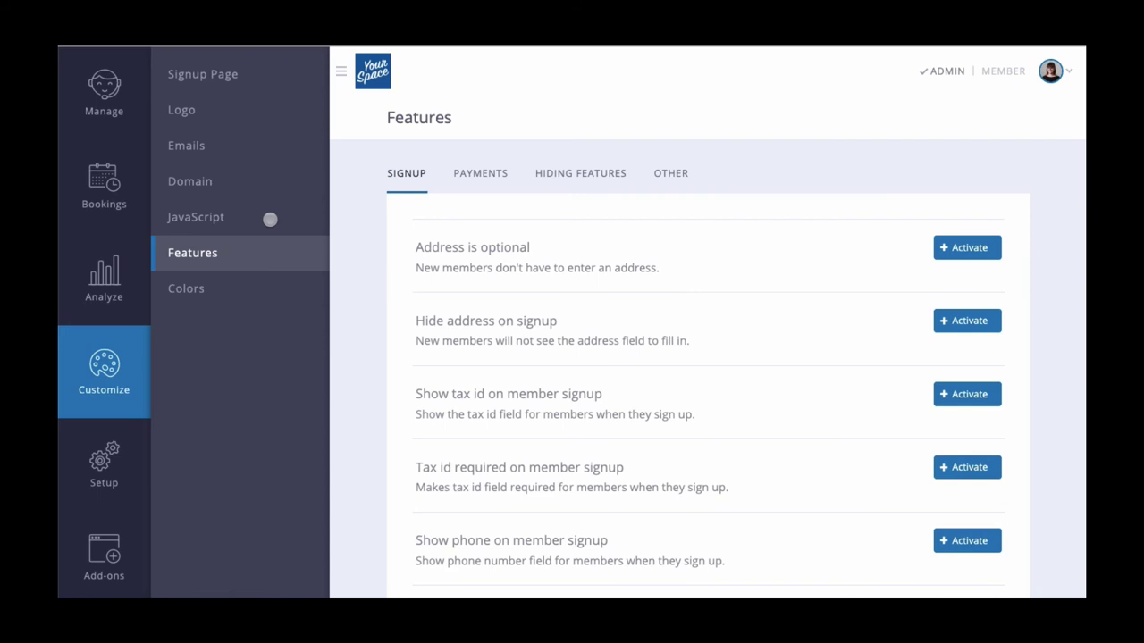
click(471, 172)
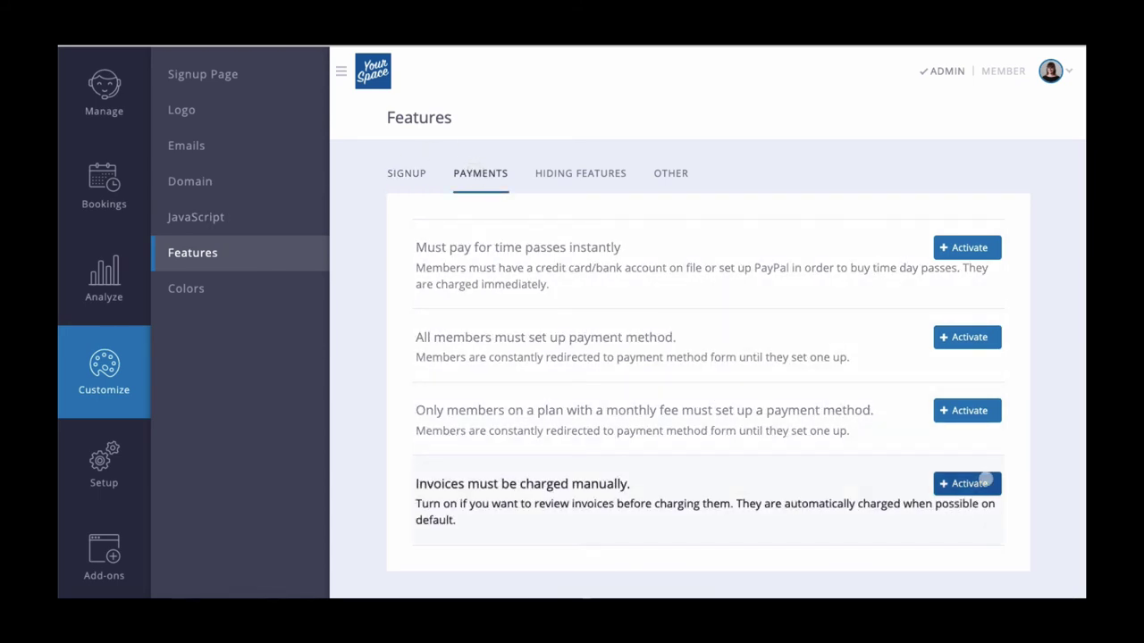
click(986, 480)
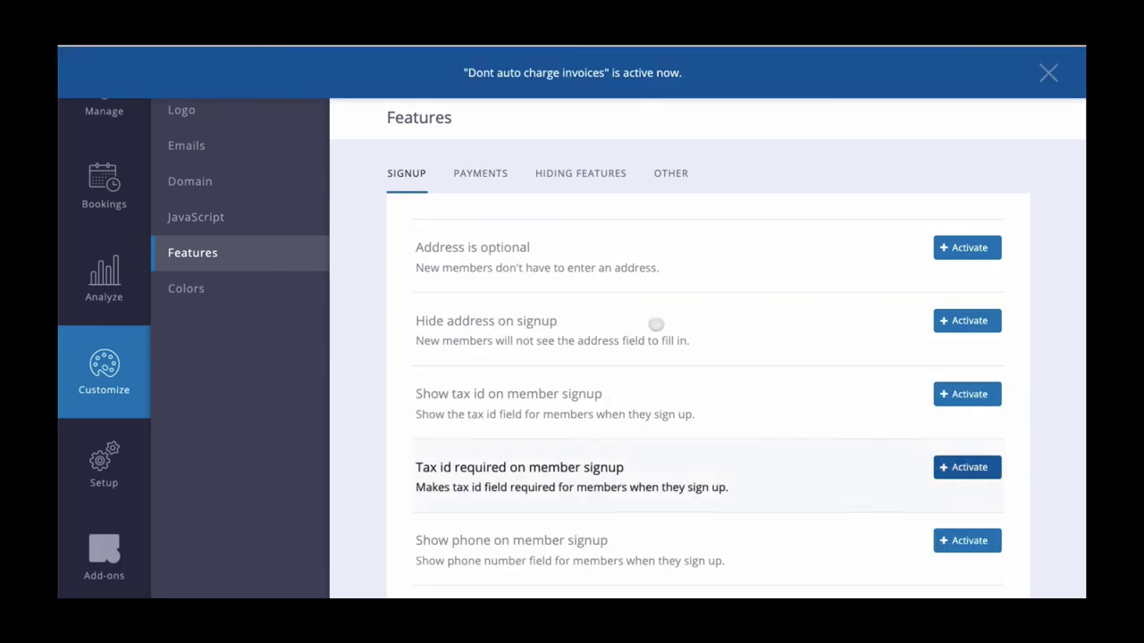
click(111, 108)
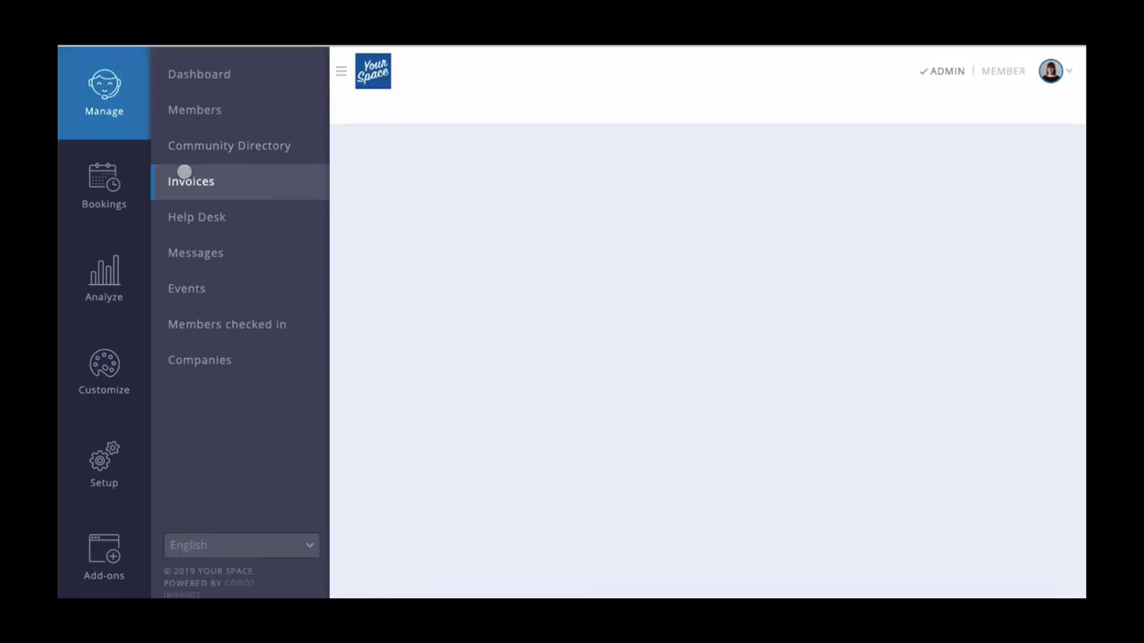
scroll(372, 268, down, 2)
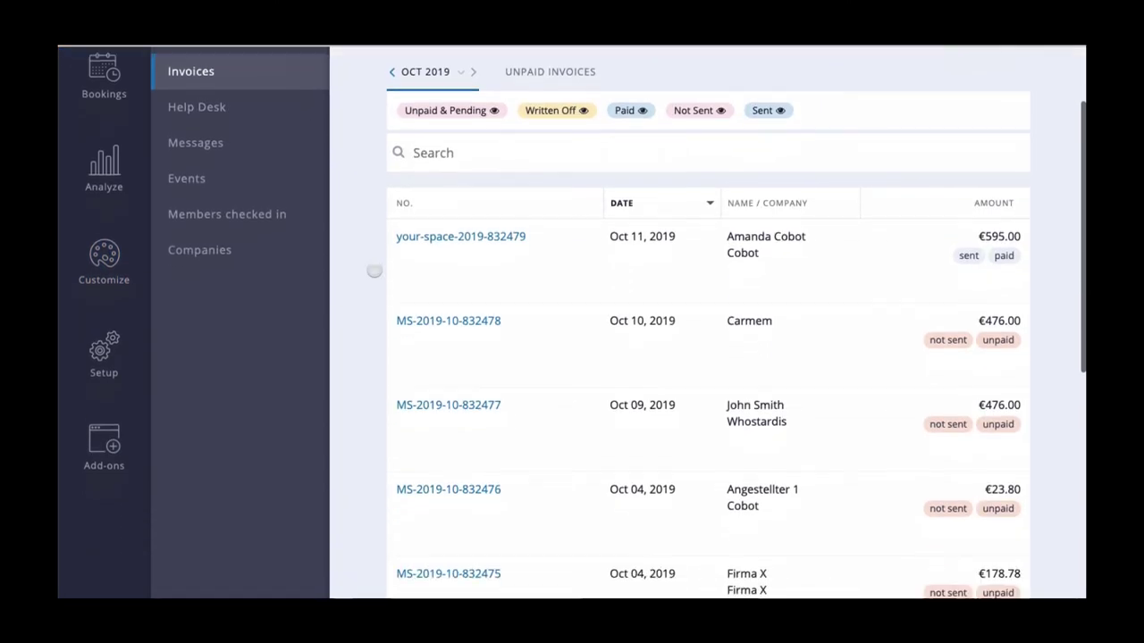
scroll(373, 270, down, 1)
mouse_move(853, 258)
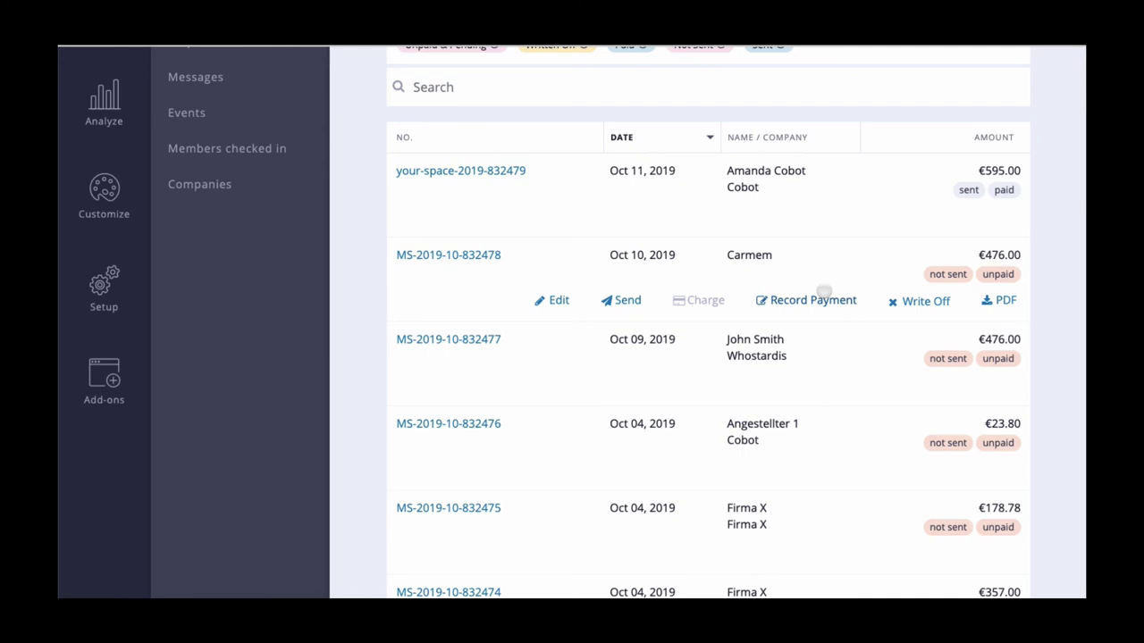
click(823, 292)
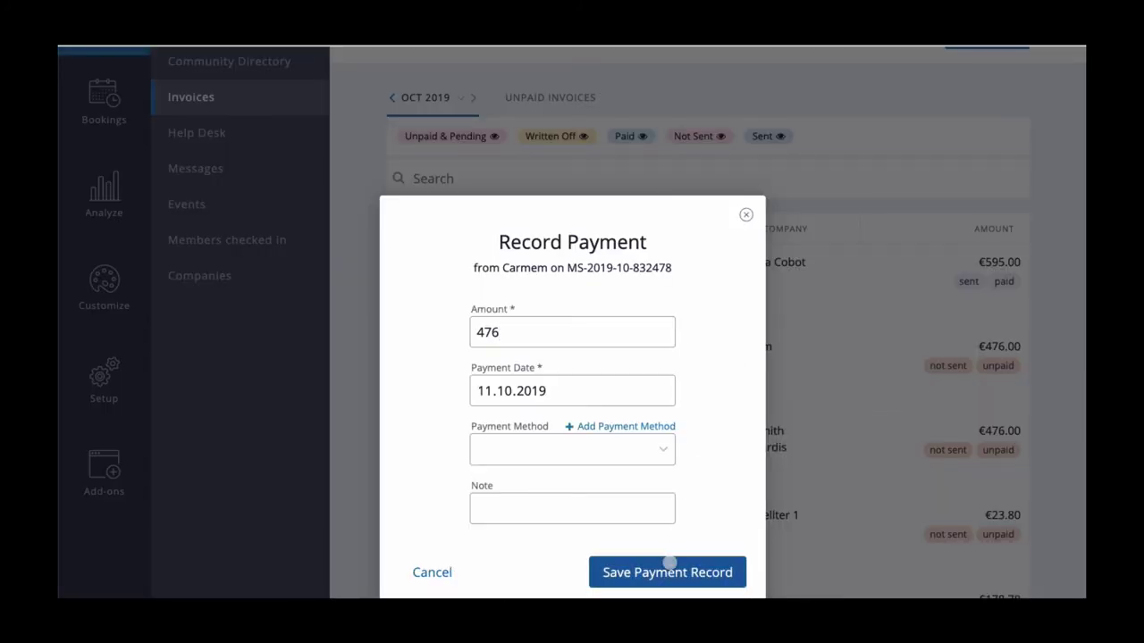
click(668, 561)
click(593, 393)
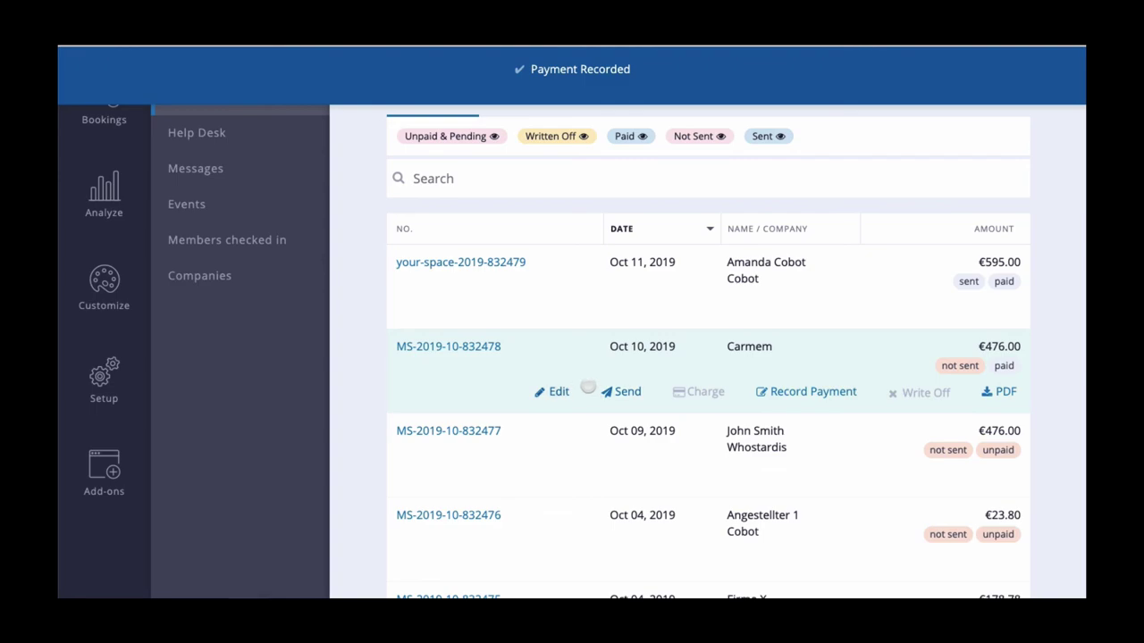